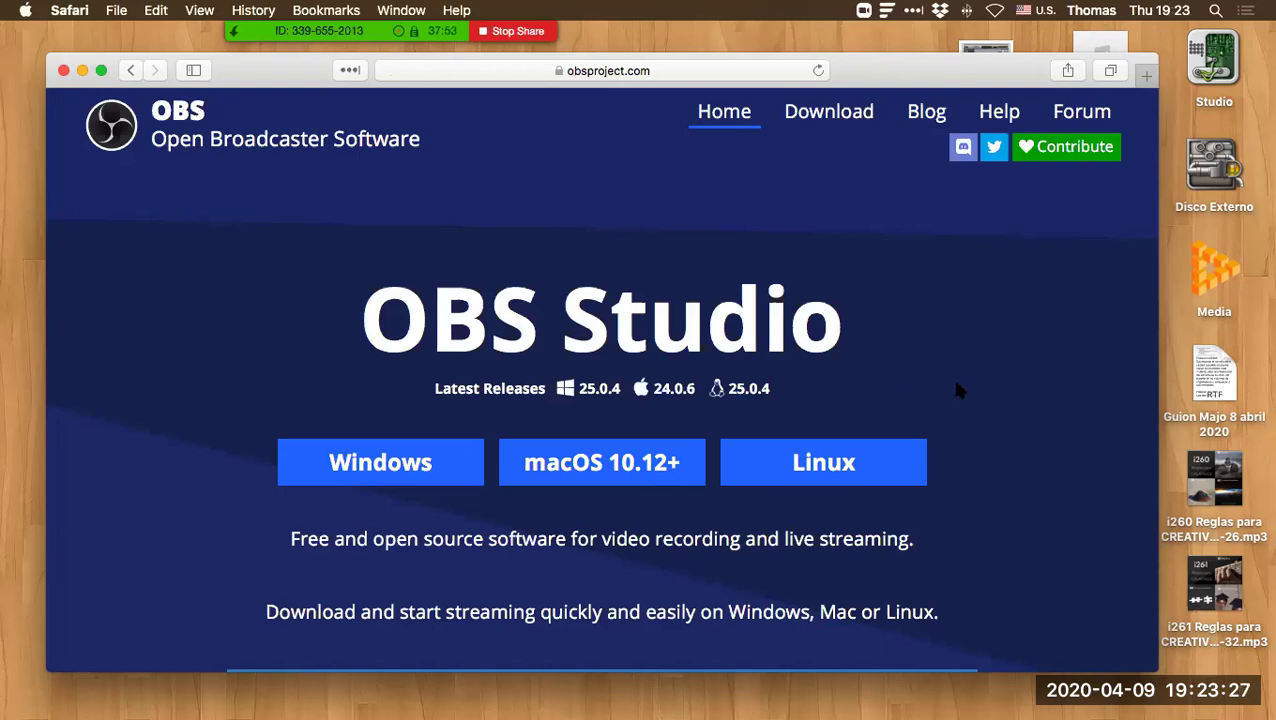
# Look through the OBS Studio home page, from the download links past the sponsors and feature overview to the footer
pyautogui.scroll(-10, 994, 390)
pyautogui.scroll(-10, 992, 385)
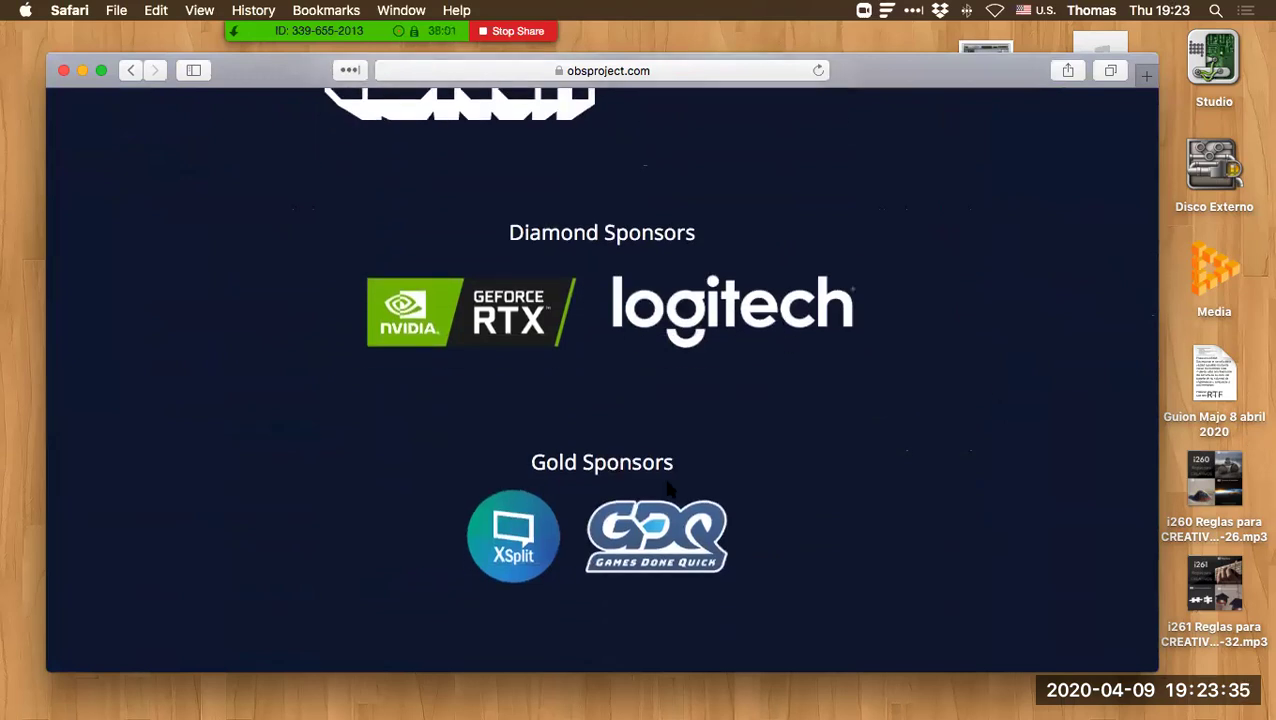
pyautogui.scroll(-5, 788, 447)
pyautogui.scroll(-9, 790, 450)
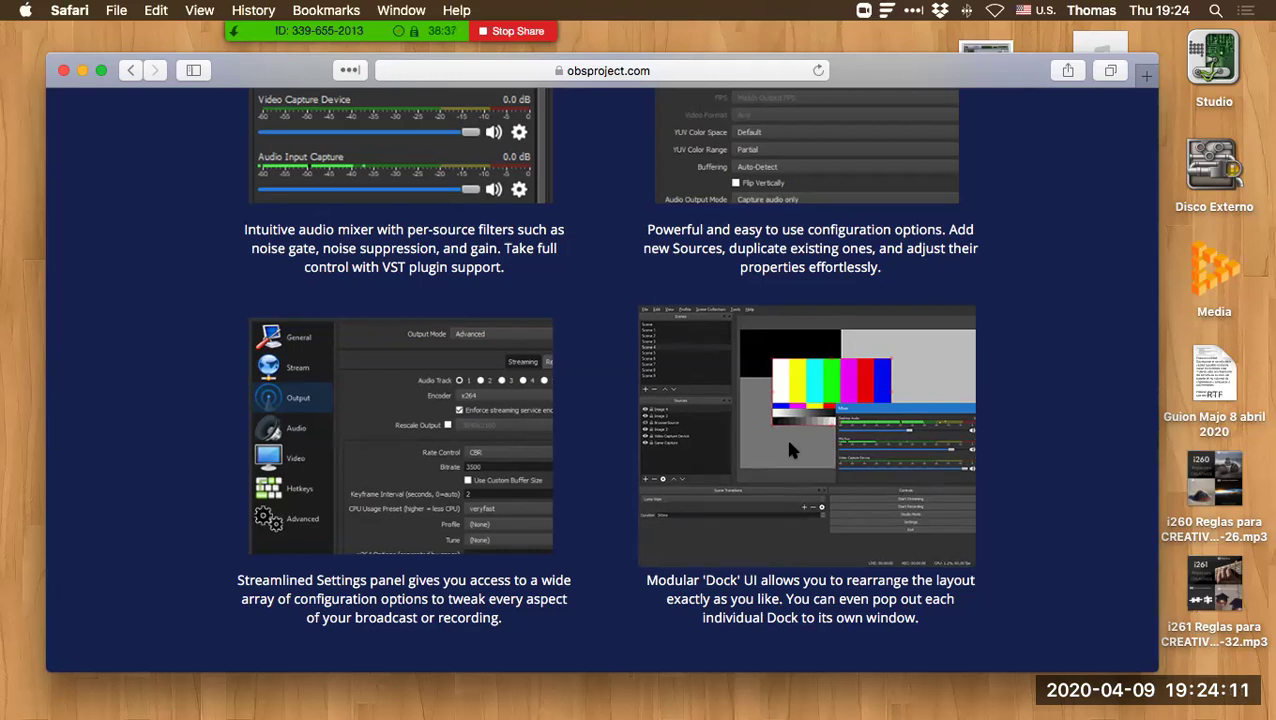
pyautogui.scroll(-10, 789, 450)
pyautogui.scroll(-18, 790, 450)
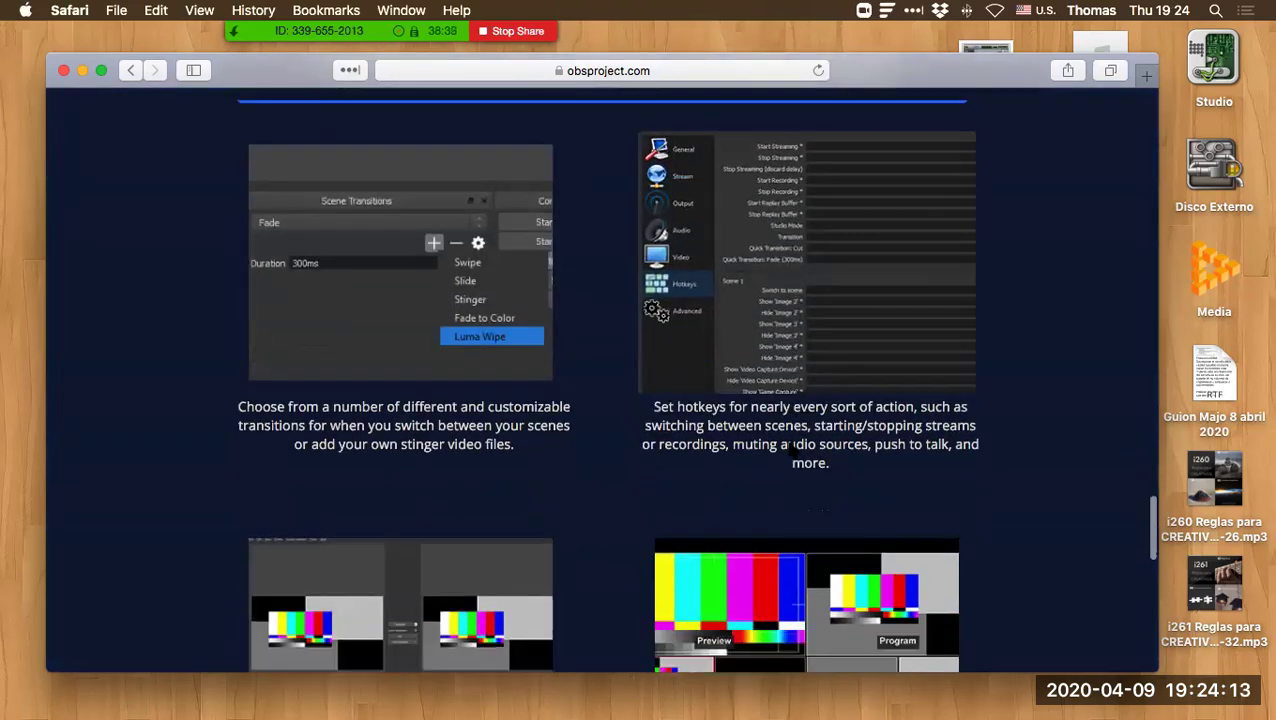
pyautogui.scroll(-3, 790, 450)
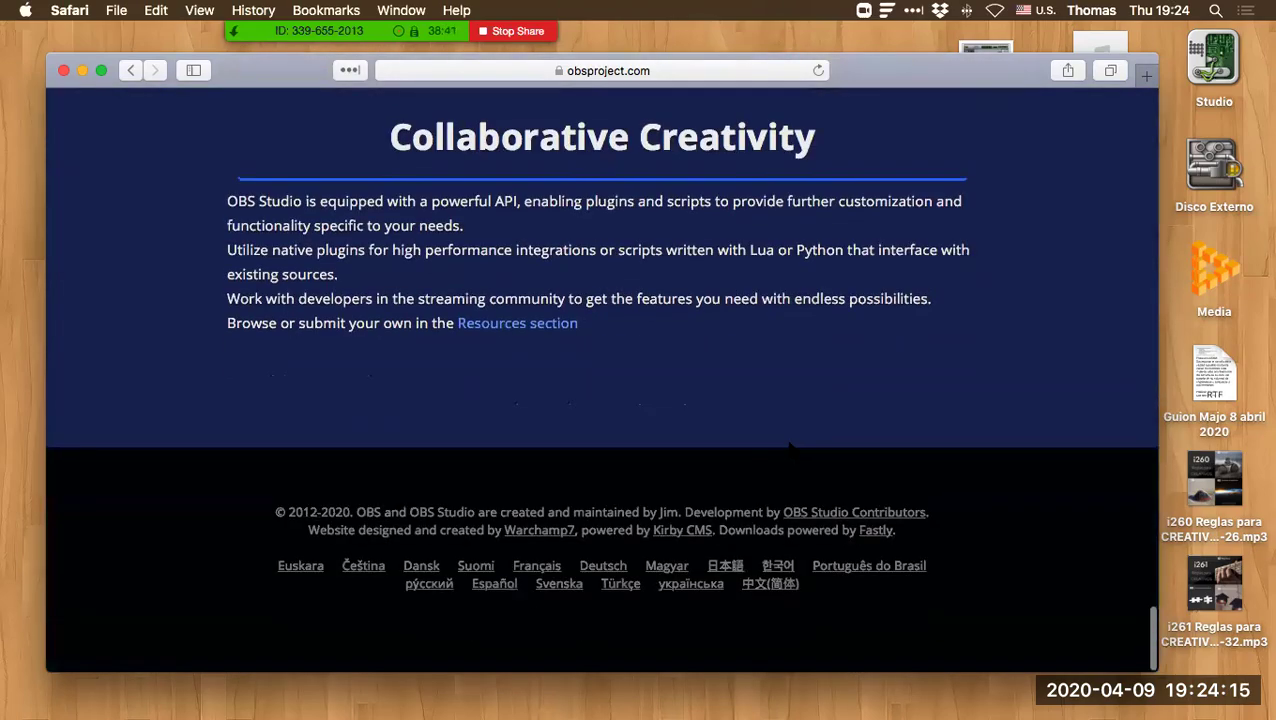
pyautogui.scroll(10, 790, 450)
pyautogui.scroll(15, 790, 450)
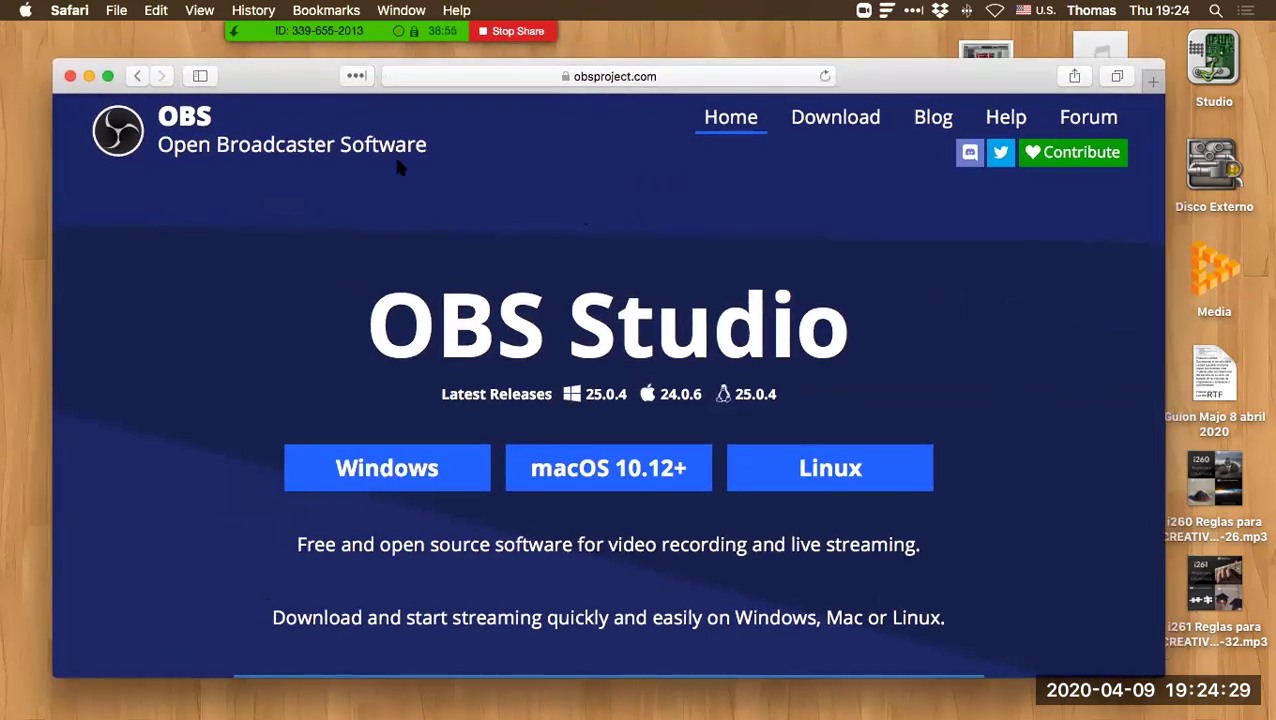
# Reveal the full web address of the OBS site and close its browser window
pyautogui.click(656, 77)
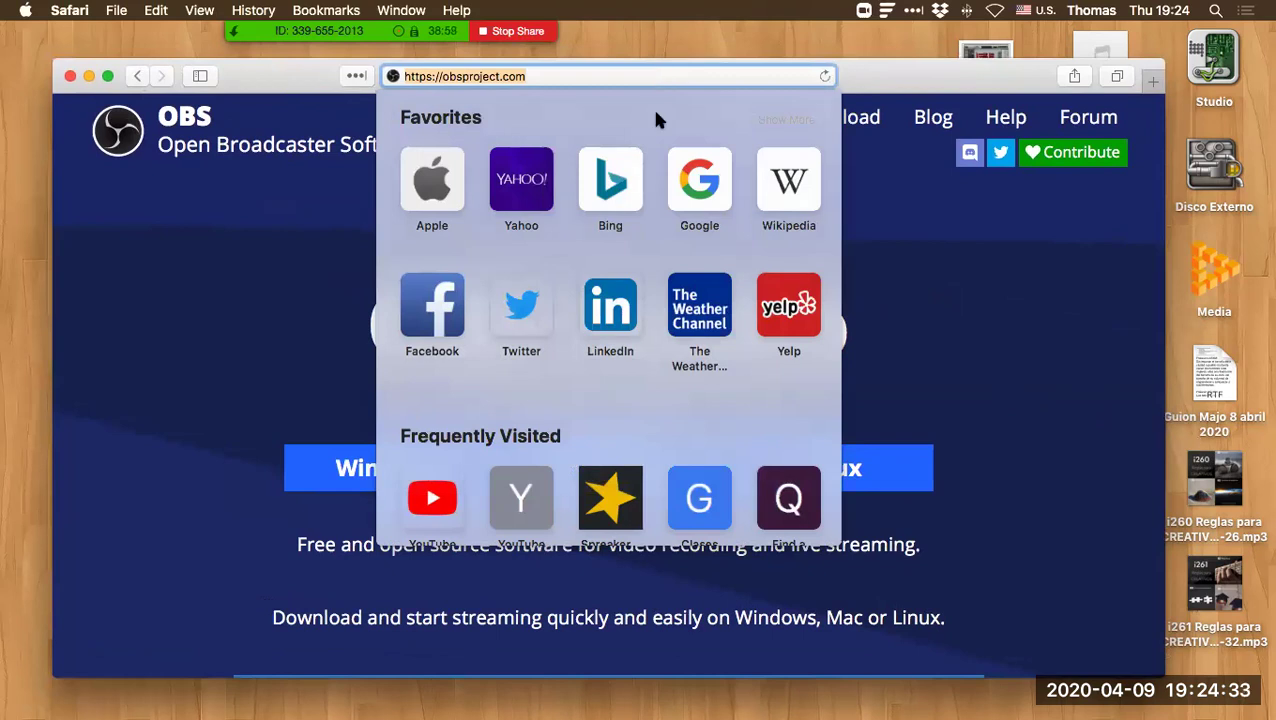
pyautogui.click(70, 76)
# Switch to Zoom's Video settings and review the camera, 16:9 widescreen and HD options with the window moved clear of the sharing controls
pyautogui.moveTo(598, 712)
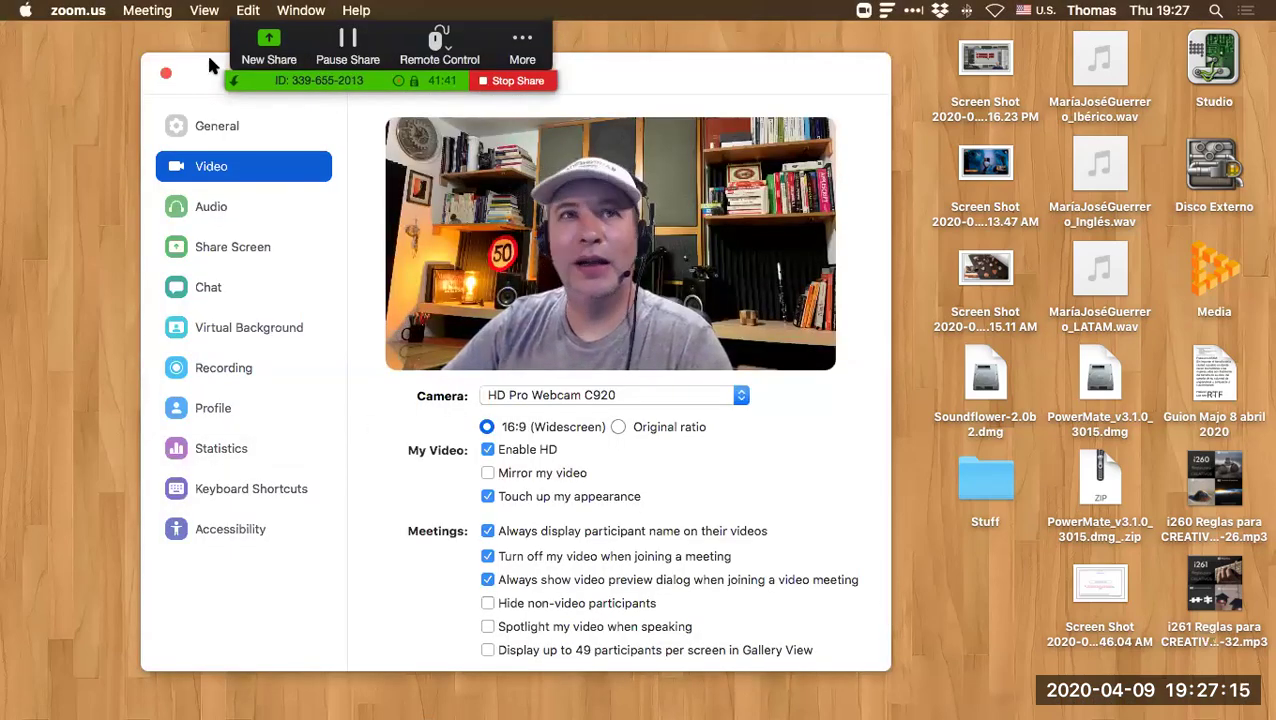
pyautogui.moveTo(207, 57); pyautogui.dragTo(113, 68)
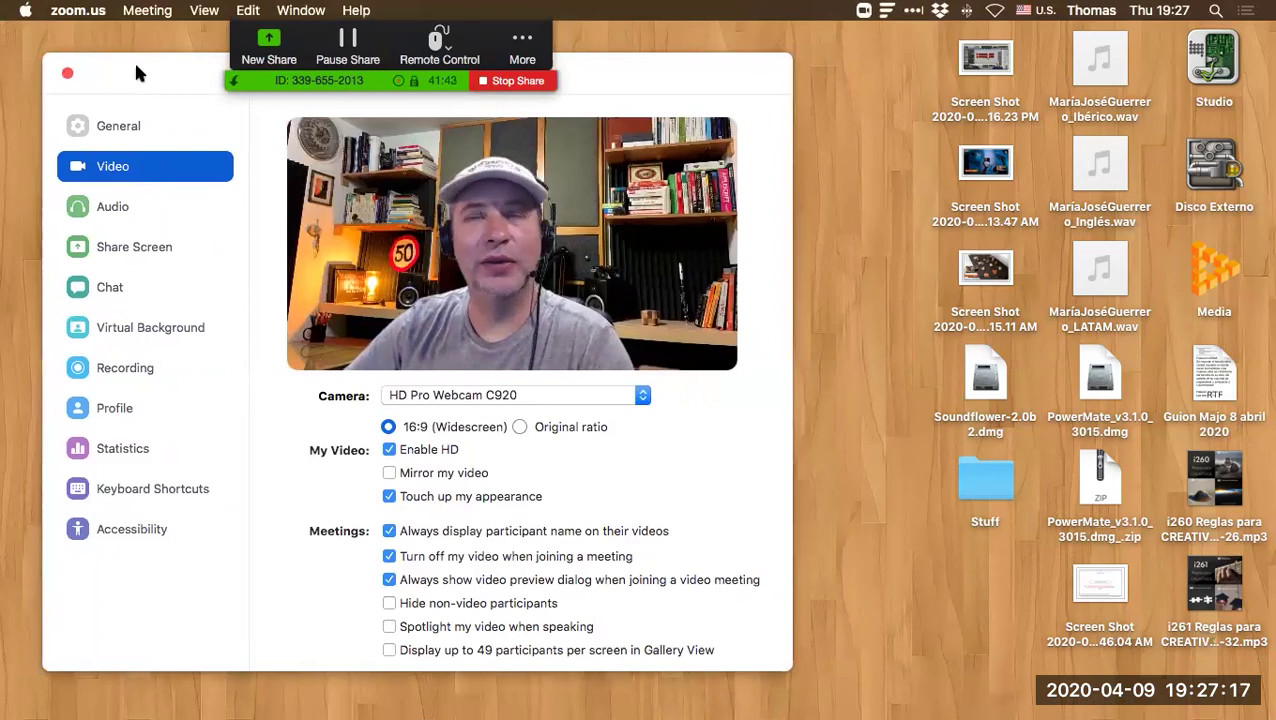
pyautogui.moveTo(700, 67); pyautogui.dragTo(700, 88)
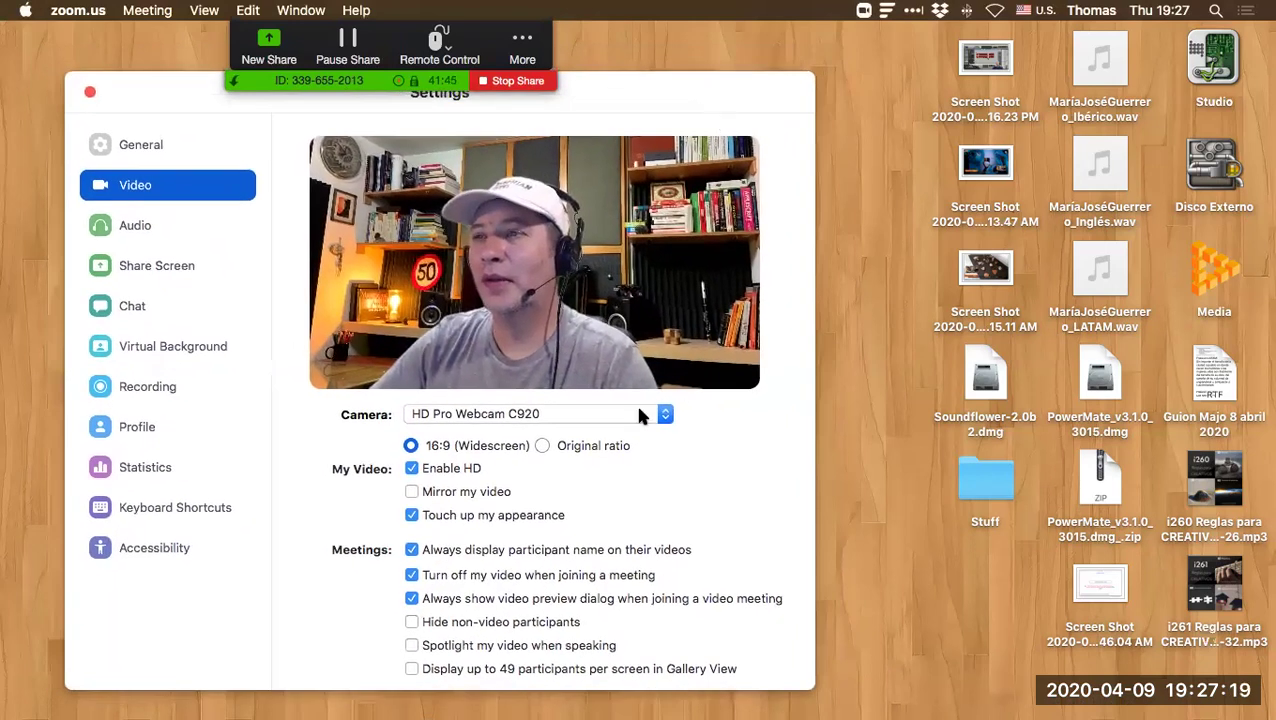
pyautogui.click(410, 468)
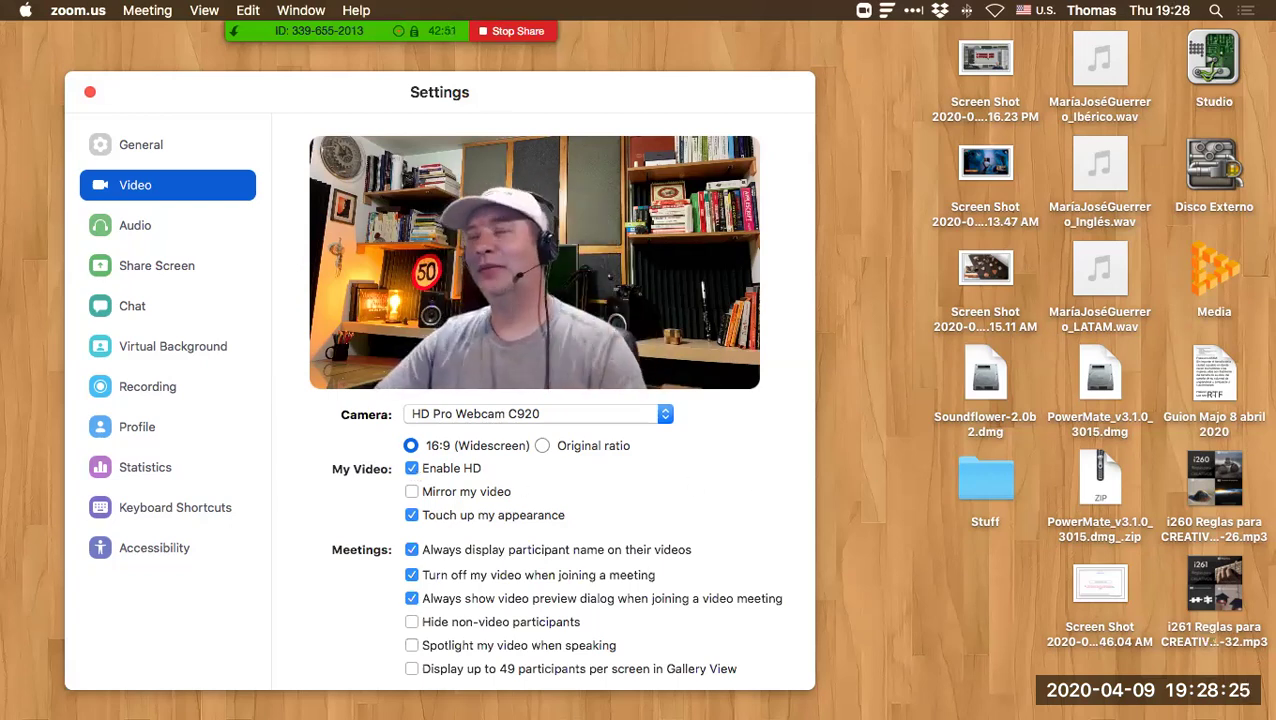
pyautogui.moveTo(250, 86)
pyautogui.moveTo(158, 75)
pyautogui.mouseDown()
pyautogui.moveTo(202, 95)
pyautogui.moveTo(165, 92)
pyautogui.mouseUp()
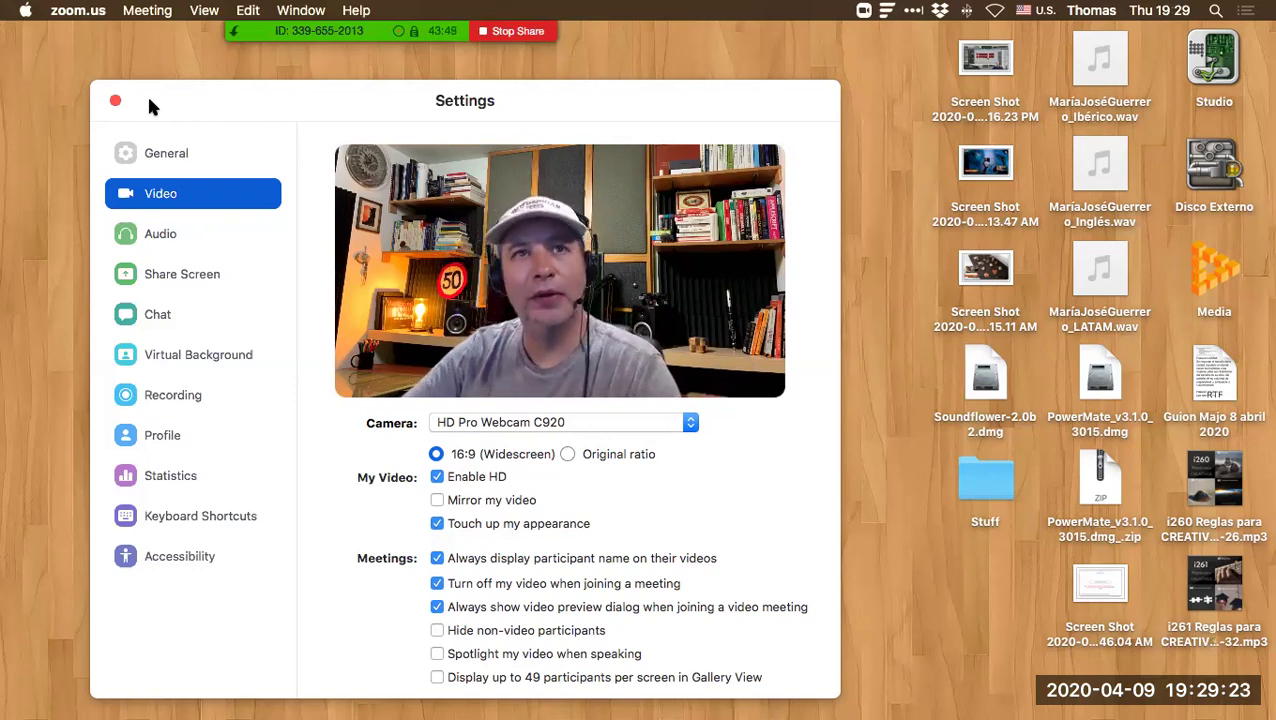
# Check the speaker and microphone setup in Zoom's Audio settings and close the Settings window
pyautogui.moveTo(362, 90); pyautogui.dragTo(402, 66)
pyautogui.click(180, 233)
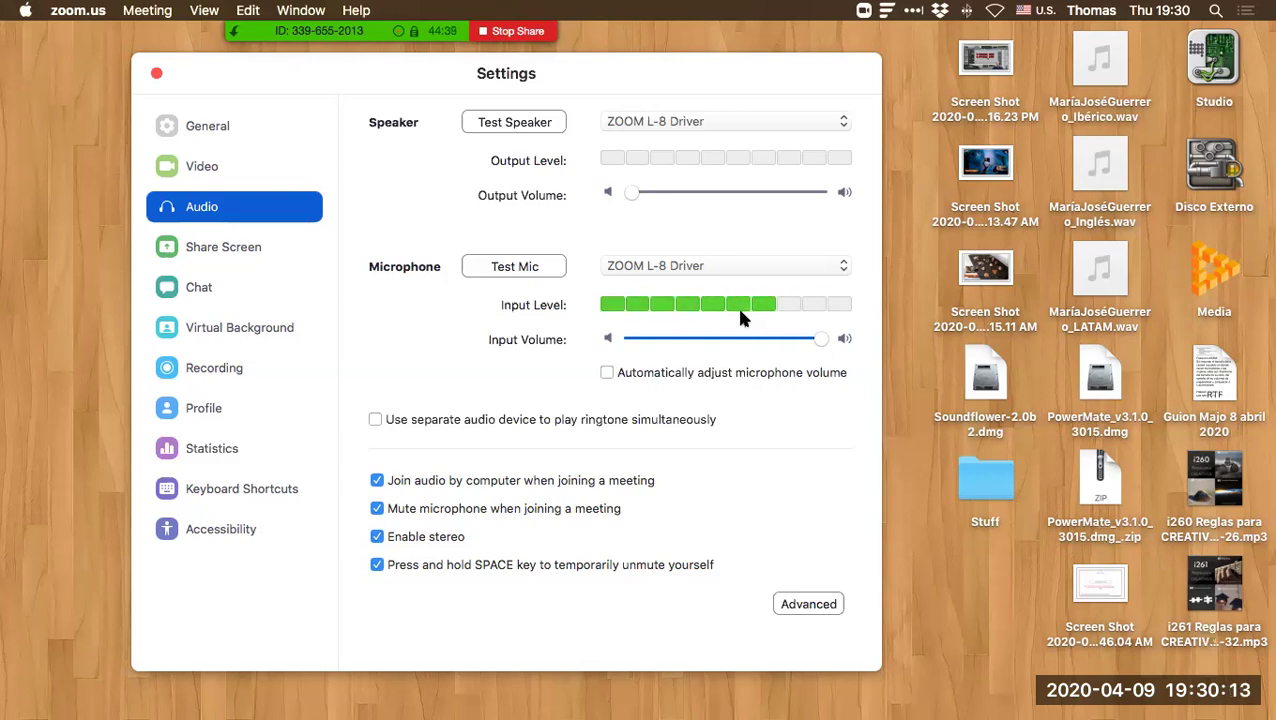
pyautogui.click(156, 76)
# Switch to Google Chrome and open facebook.com
pyautogui.moveTo(330, 695)
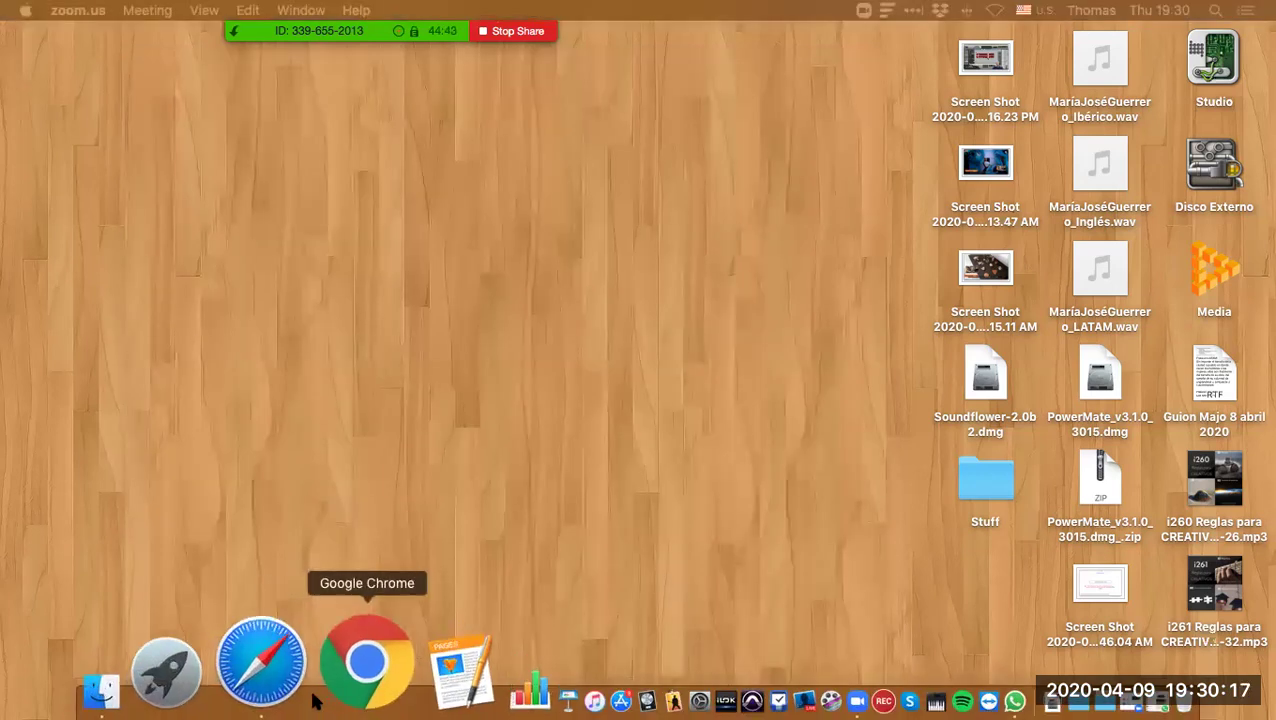
pyautogui.click(358, 682)
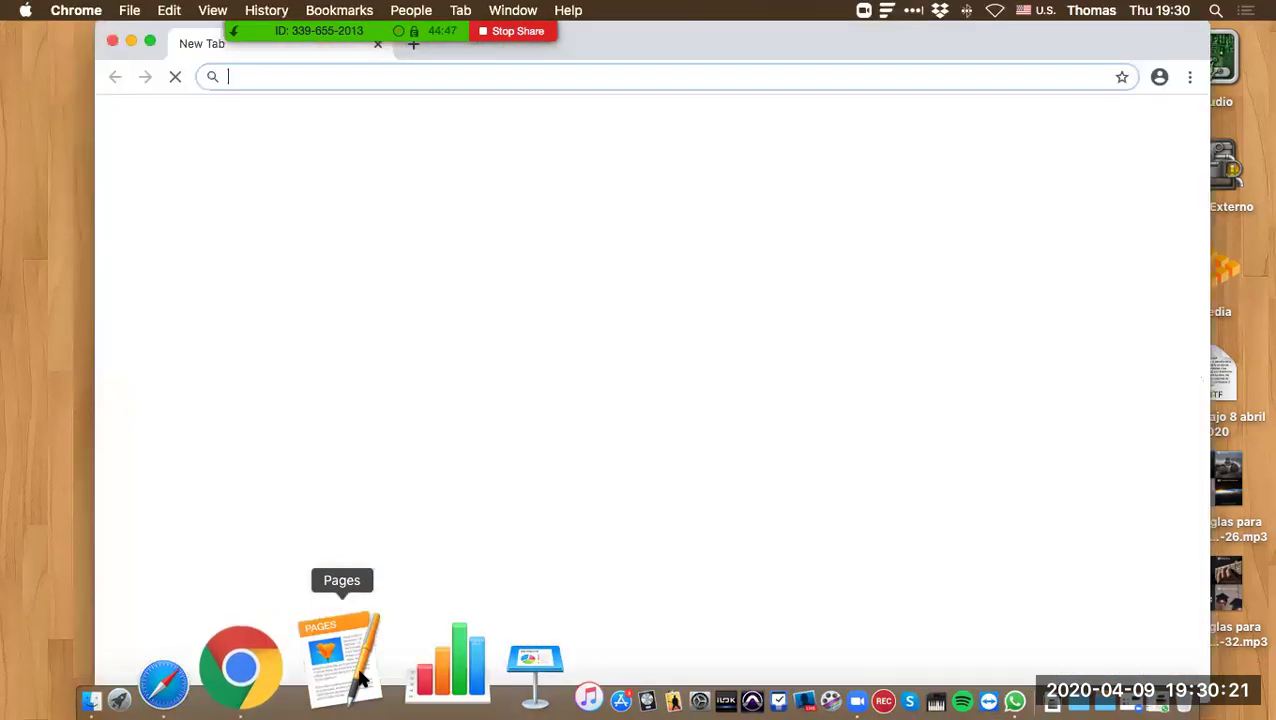
pyautogui.write('facebook.com')
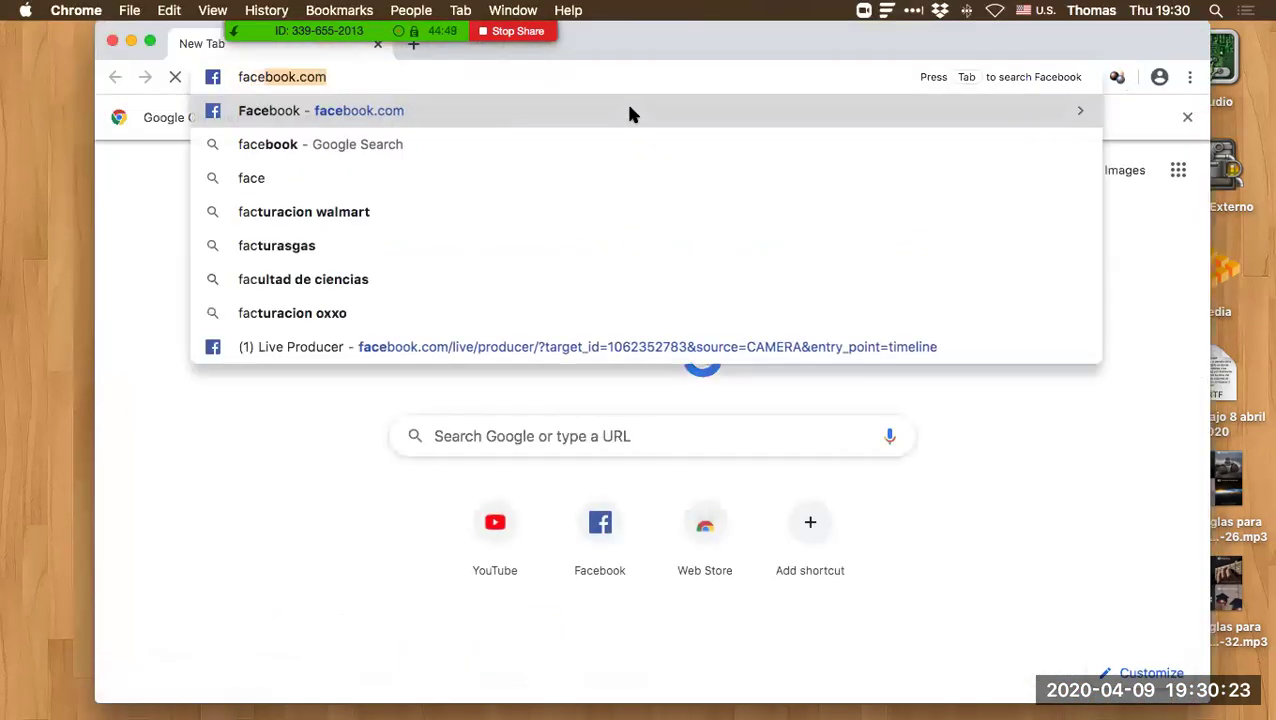
pyautogui.press('Return')
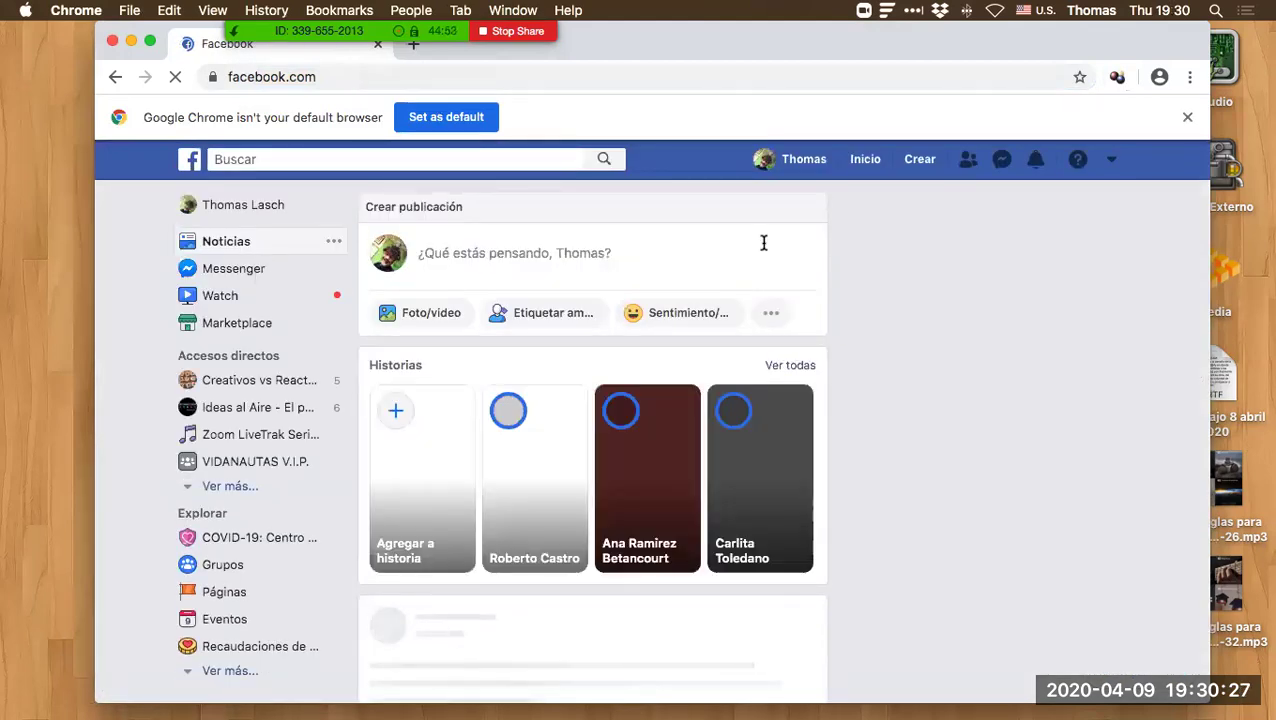
# Go to the account's own Facebook profile and start creating a live video from its post composer
pyautogui.click(230, 203)
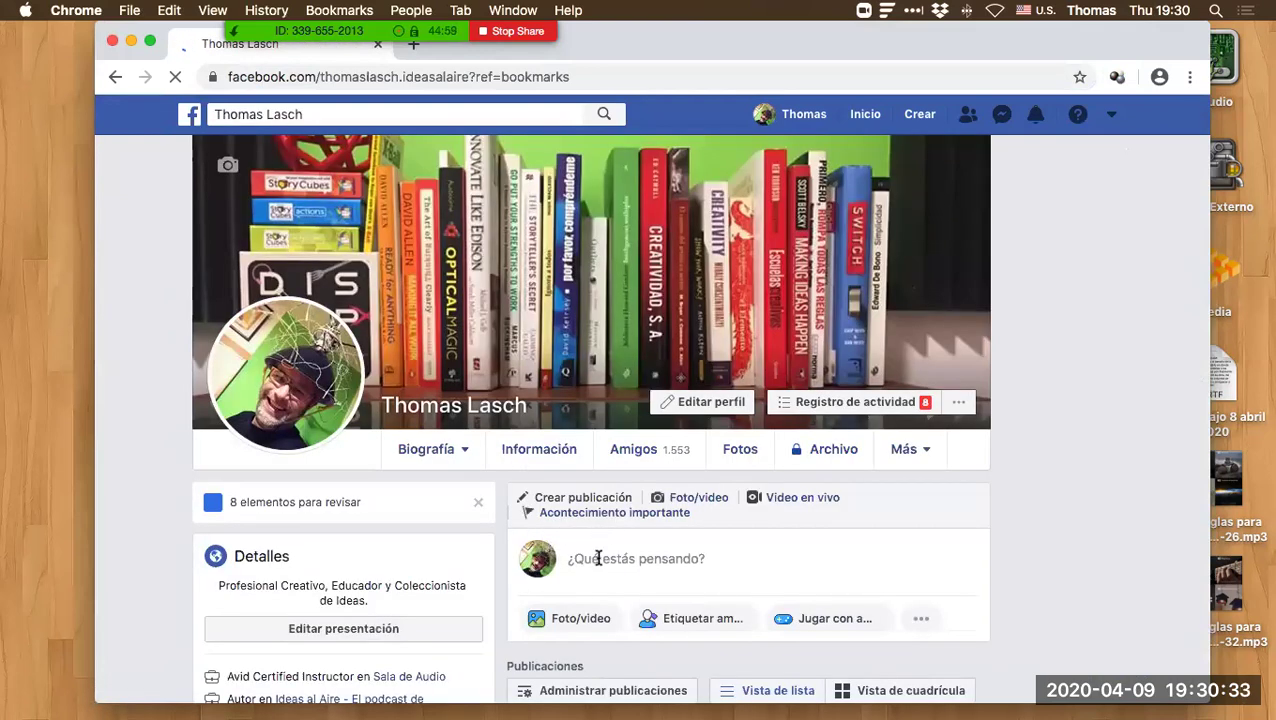
pyautogui.scroll(-2, 594, 548)
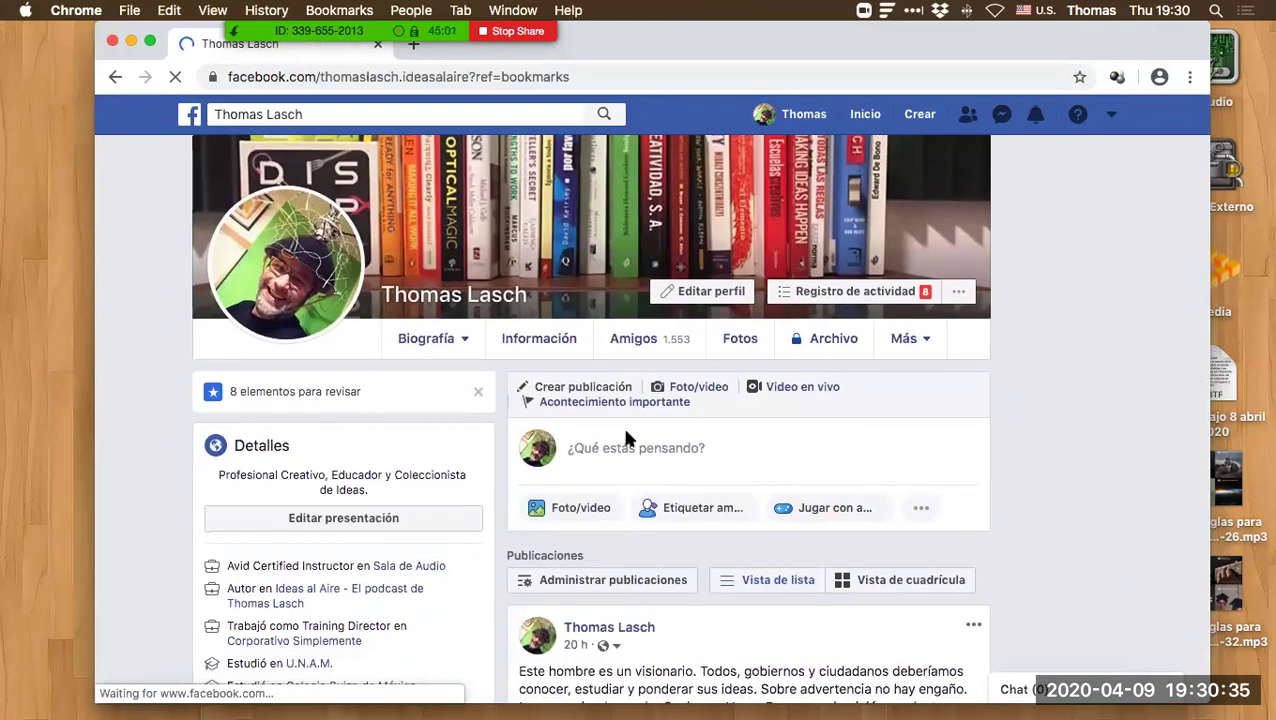
pyautogui.click(797, 390)
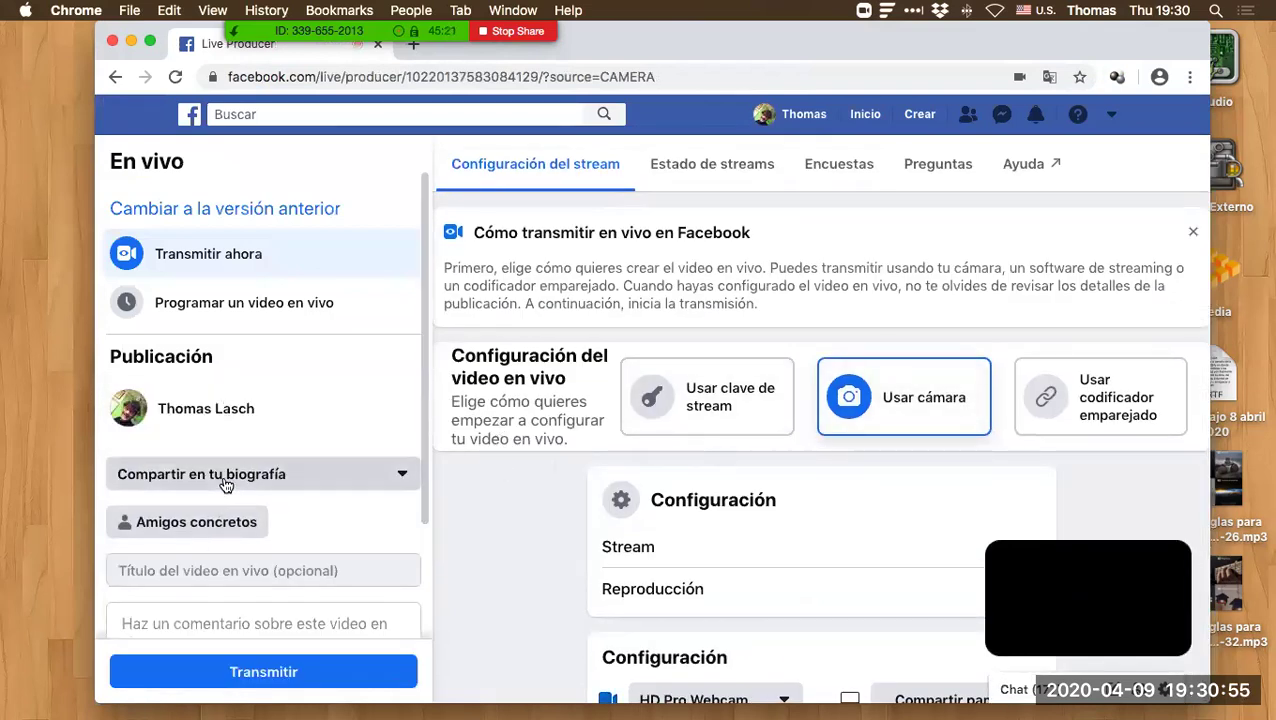
# Remove the first selected friend from the live video's "Amigos concretos" audience and save the changes
pyautogui.moveTo(201, 529)
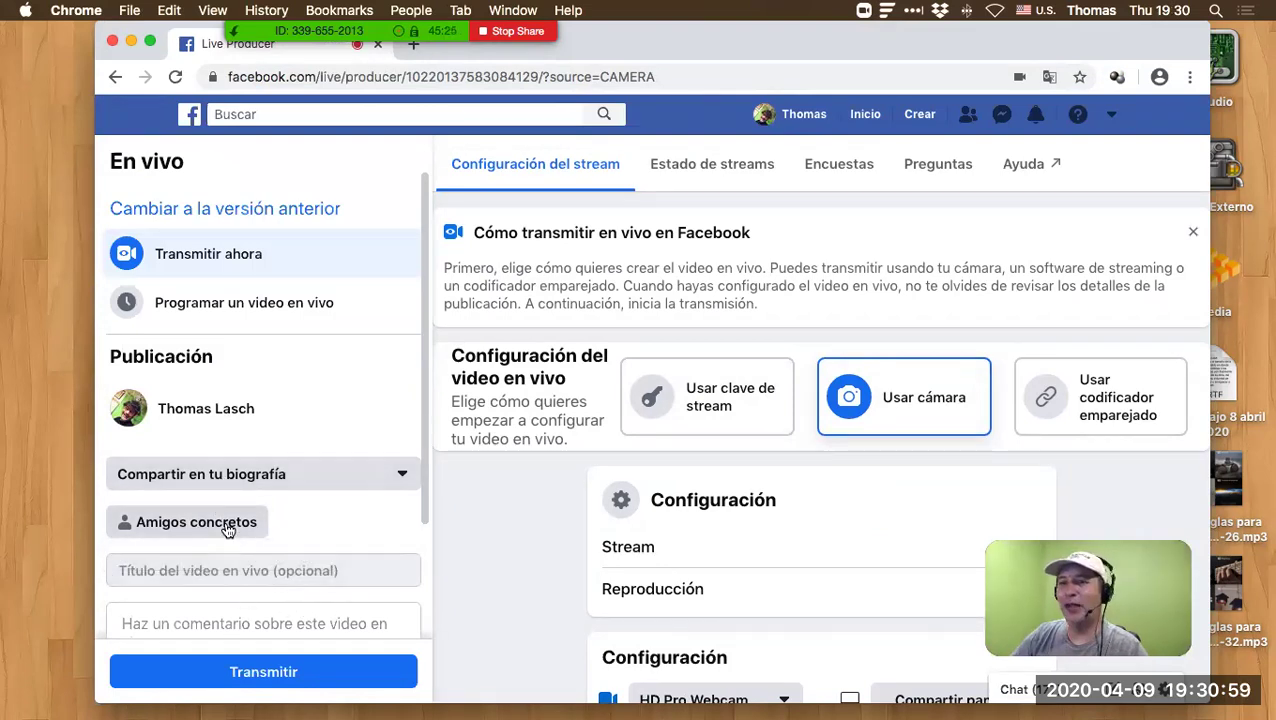
pyautogui.click(224, 526)
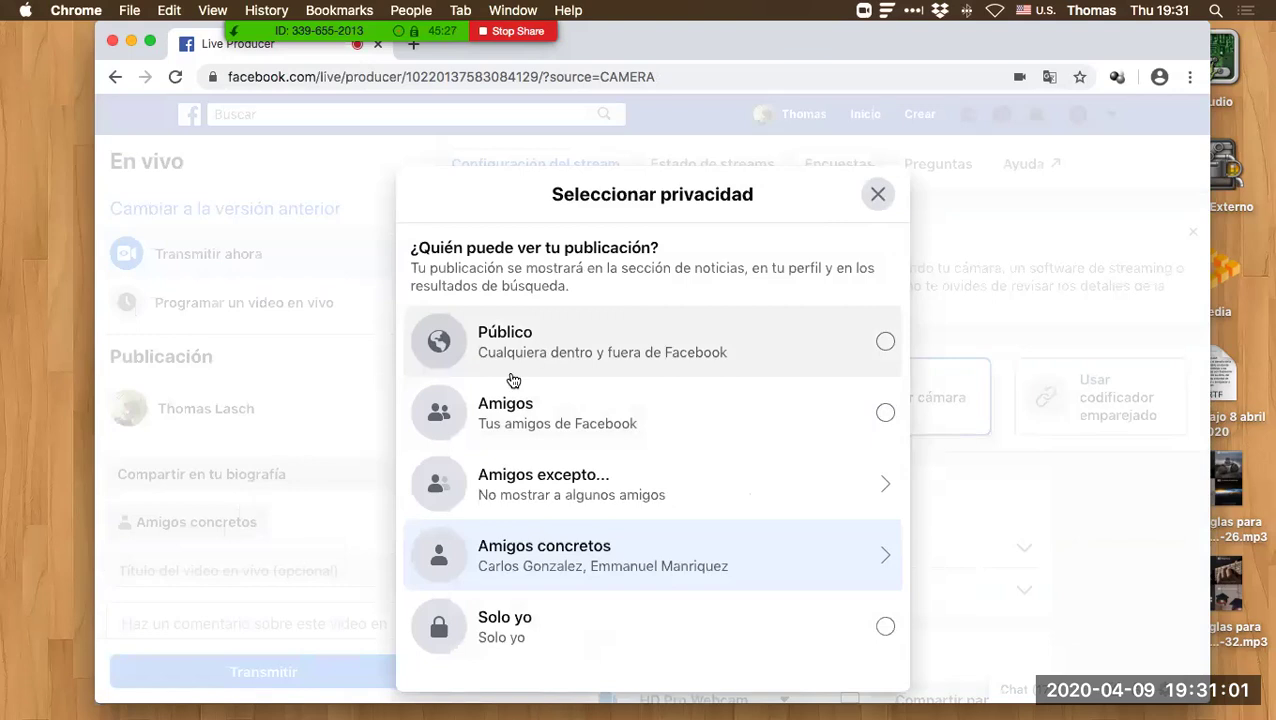
pyautogui.click(510, 556)
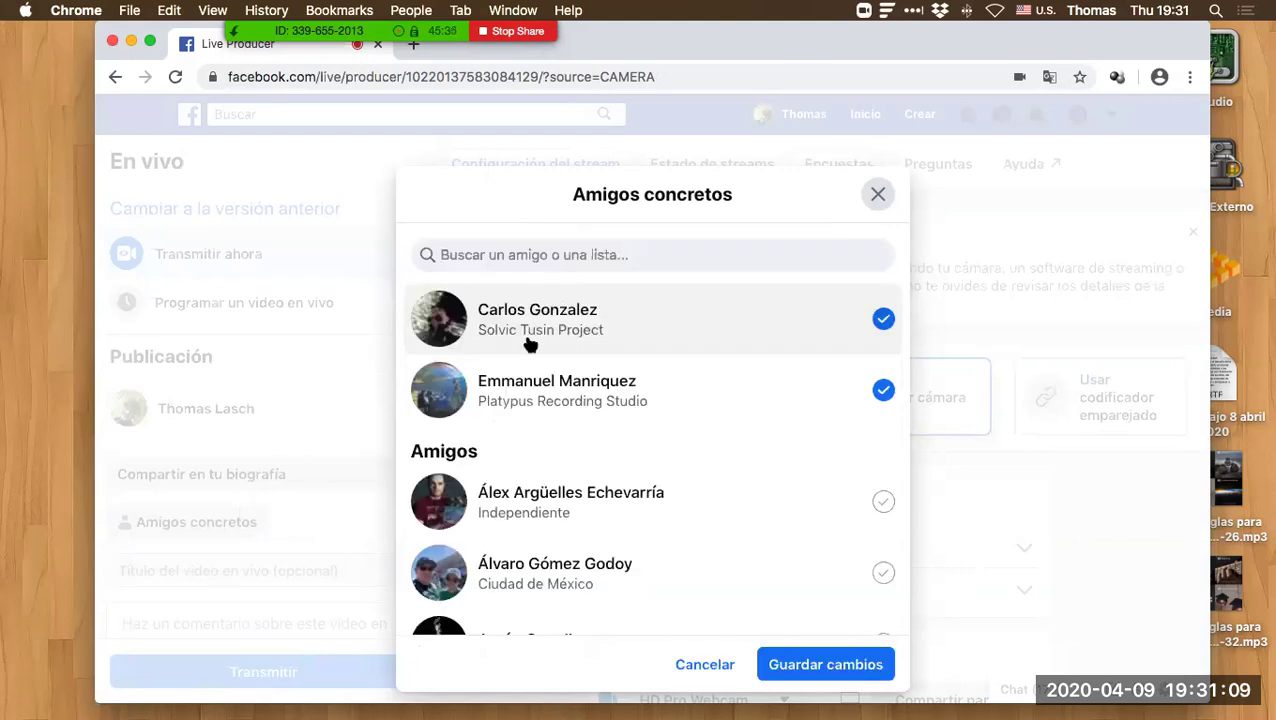
pyautogui.click(879, 318)
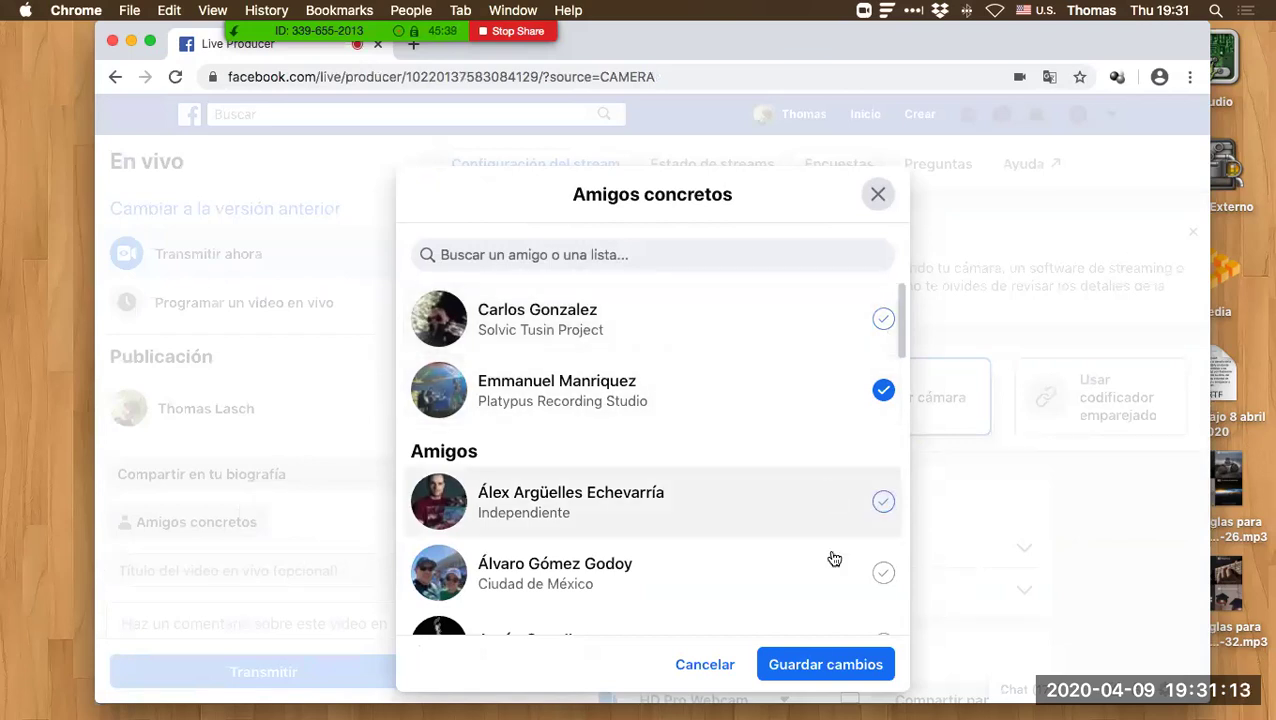
pyautogui.click(815, 666)
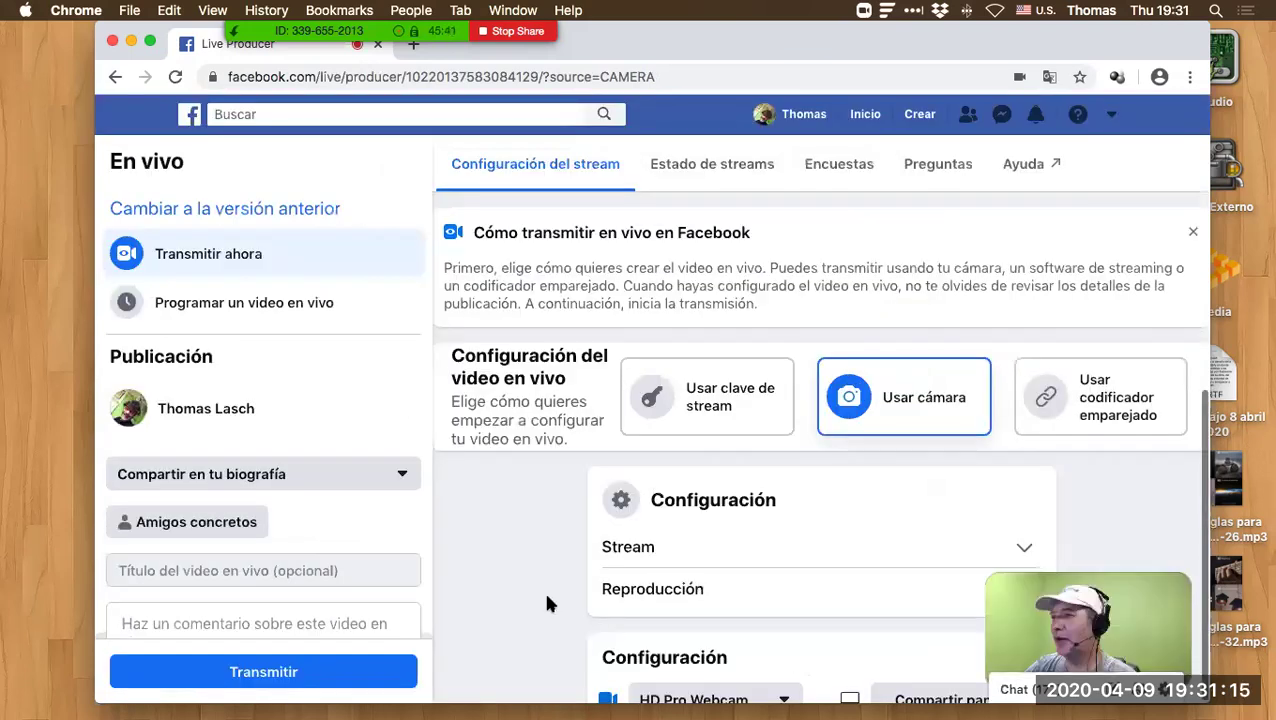
# Examine the camera and microphone configuration for the live video
pyautogui.scroll(-2, 560, 535)
pyautogui.scroll(-1, 563, 543)
pyautogui.moveTo(1083, 630)
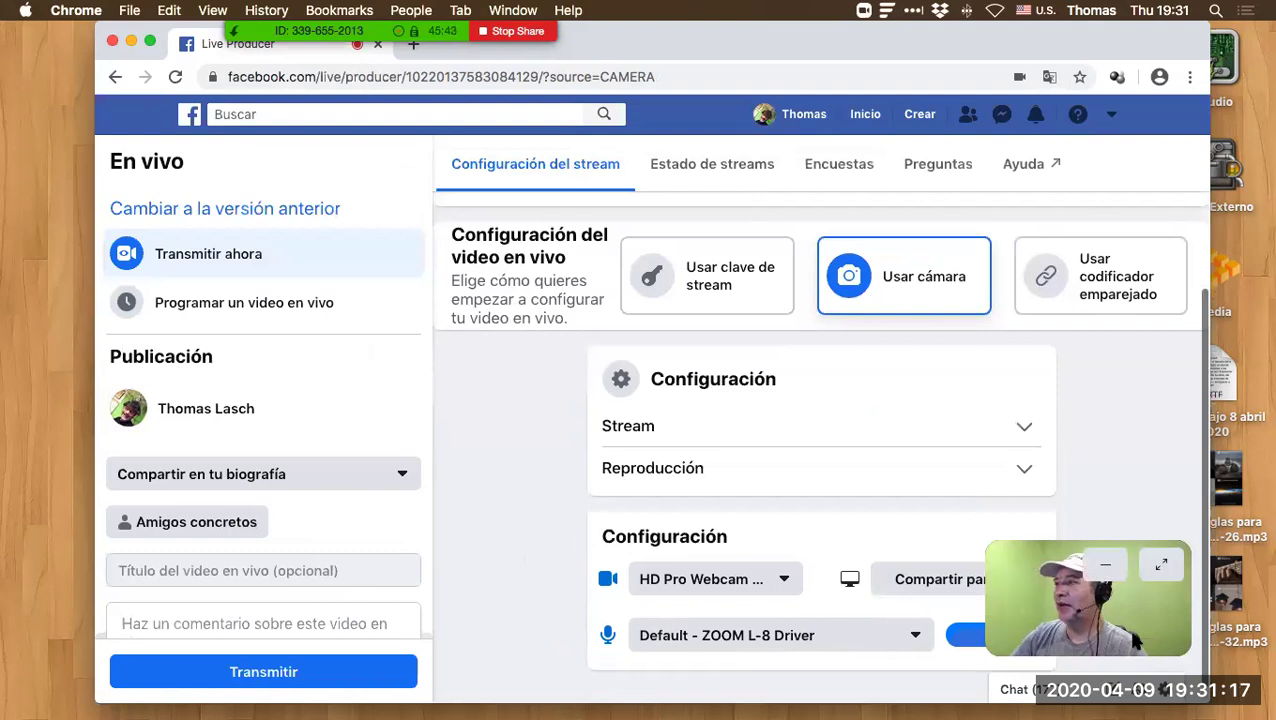